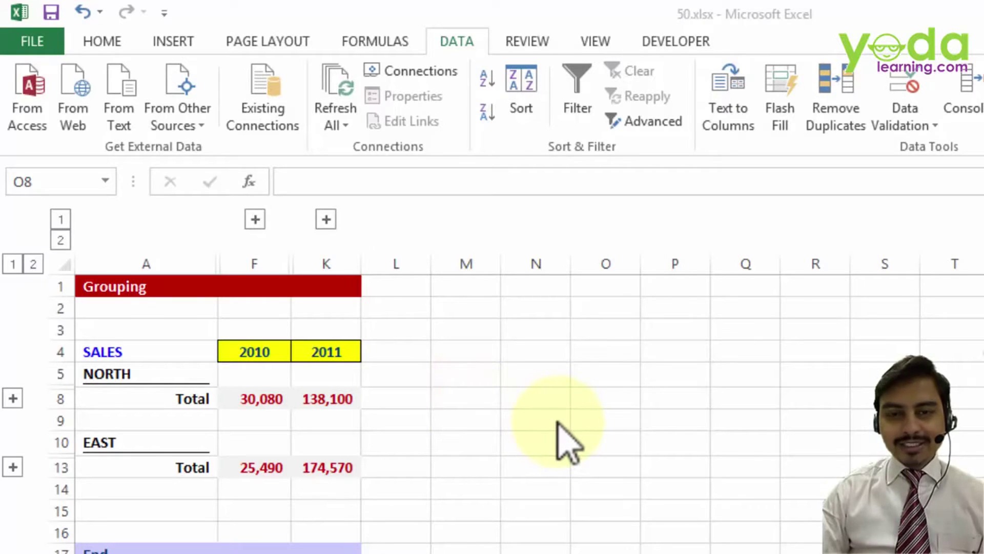
# Select an empty cell beside the collapsed North and East sales table and switch to the View tab.
pyautogui.click(584, 398)
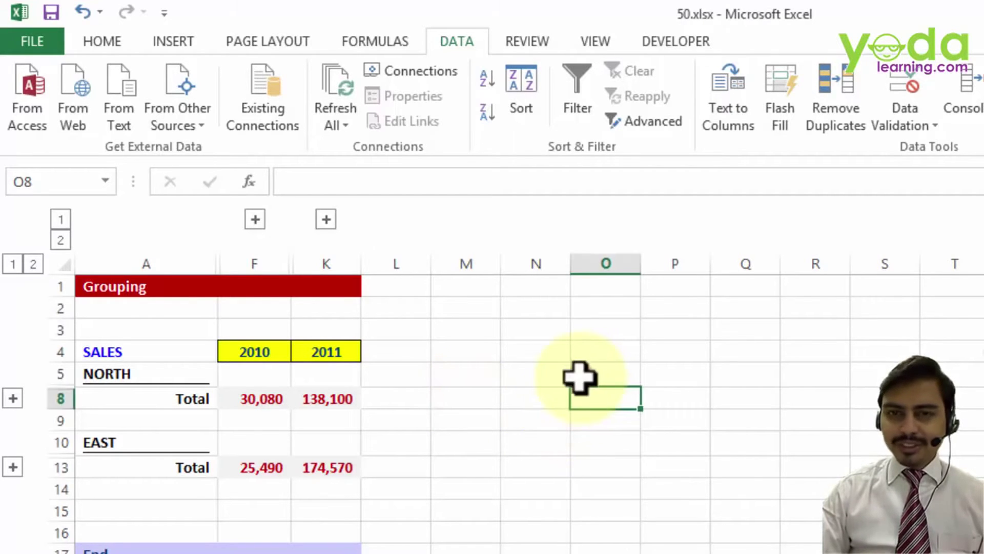
pyautogui.click(538, 353)
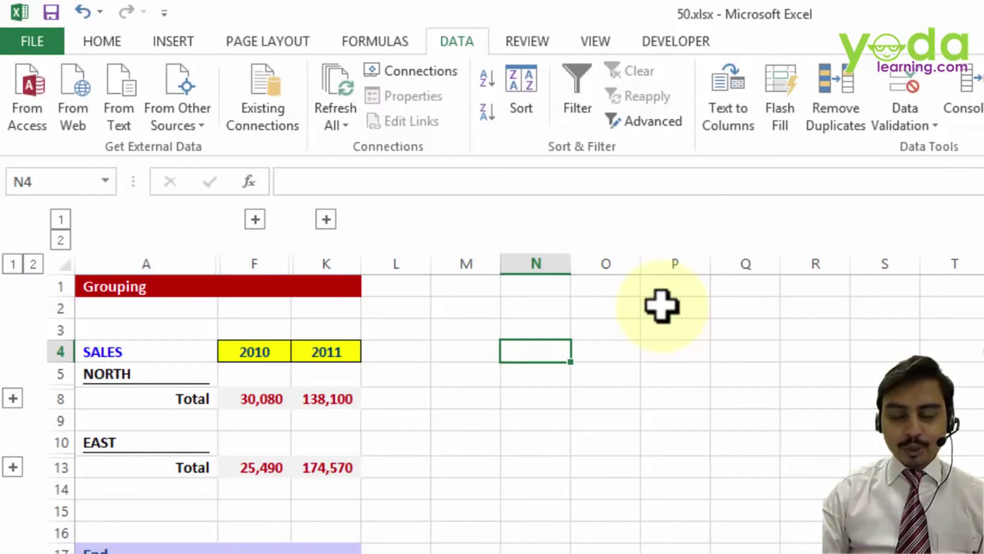
# Uncheck Gridlines on the View tab to hide the sheet's cell lines.
pyautogui.click(592, 41)
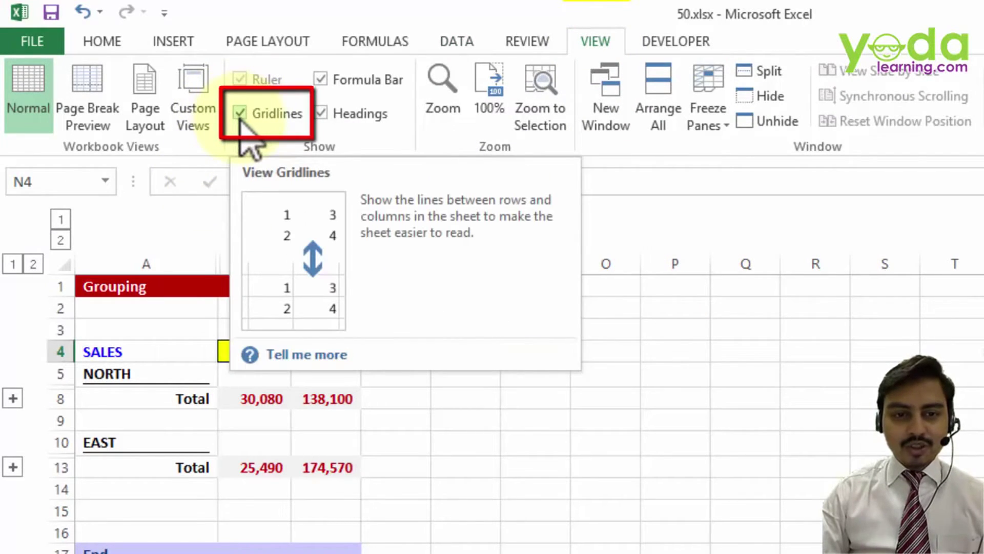
pyautogui.click(240, 114)
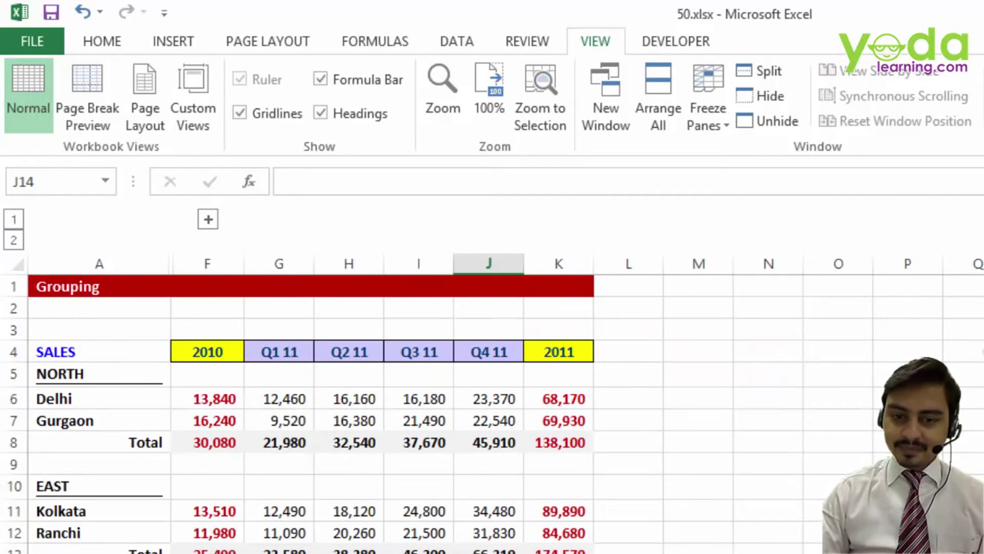
# Select an empty cell beside the expanded city table and uncheck Gridlines again.
pyautogui.click(769, 375)
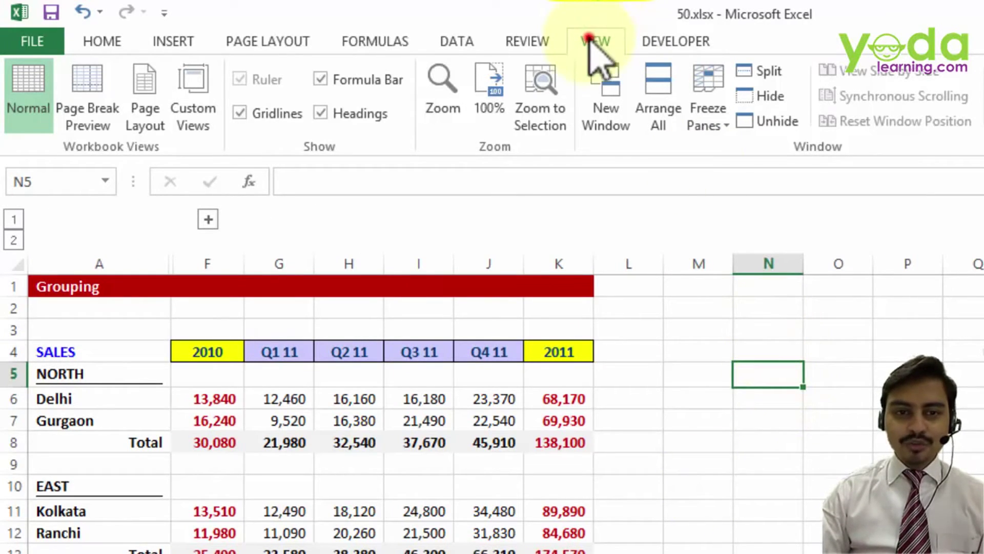
pyautogui.click(241, 114)
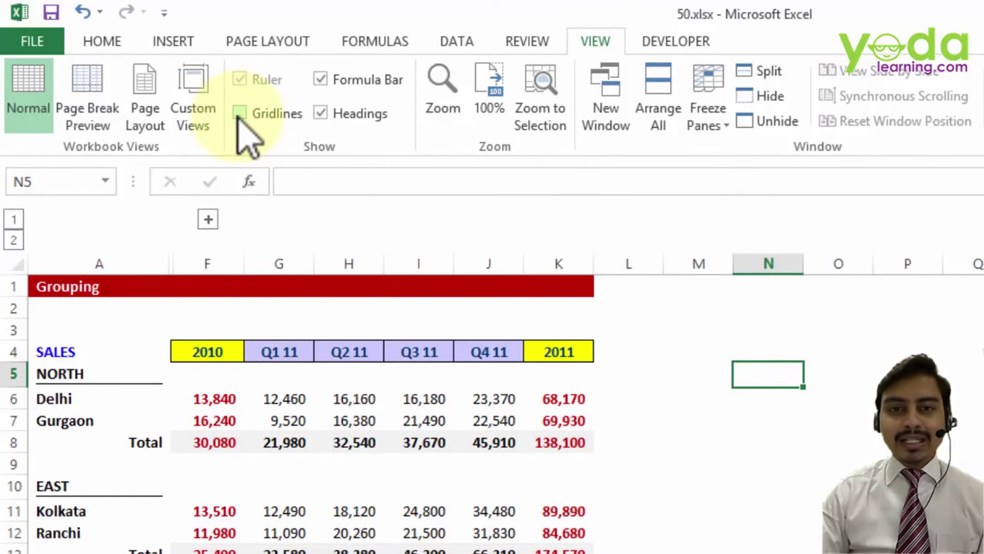